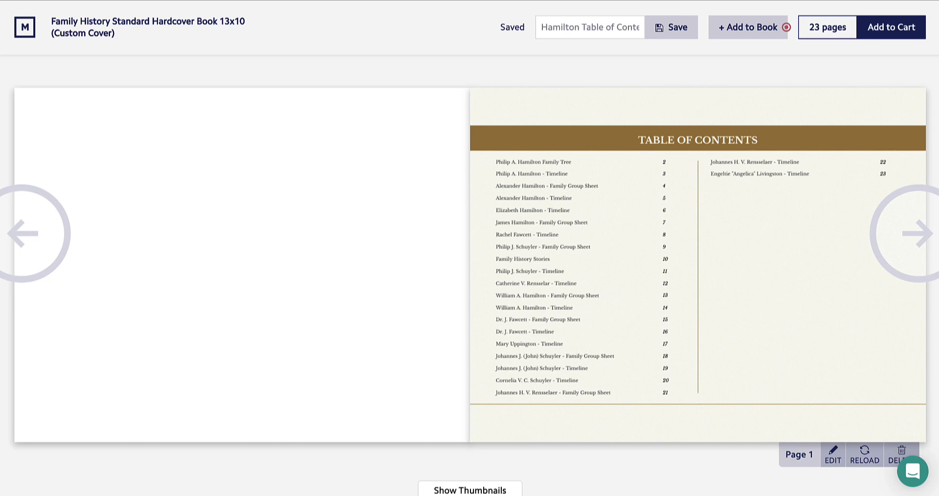
Open page 3, the individual timeline, for editing and turn off its default table-of-contents title
{"action": "left_click", "coordinate": [918, 233]}
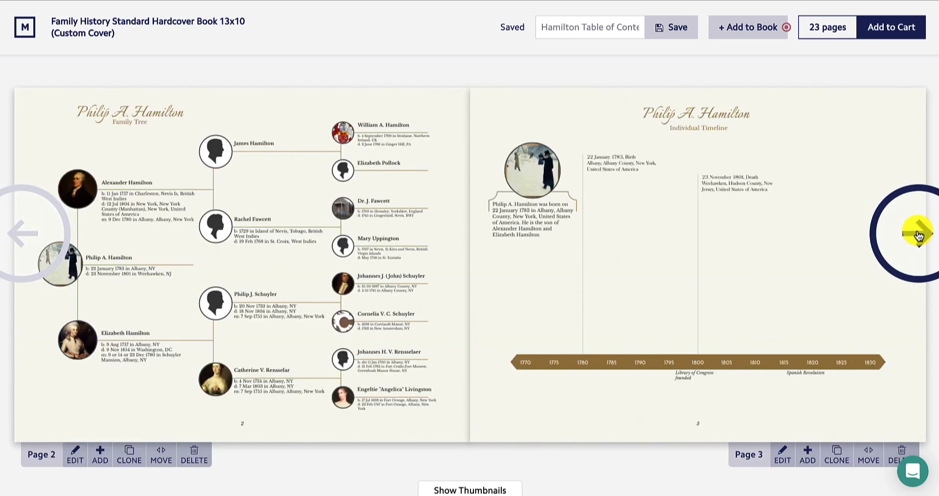
{"action": "left_click", "coordinate": [786, 455]}
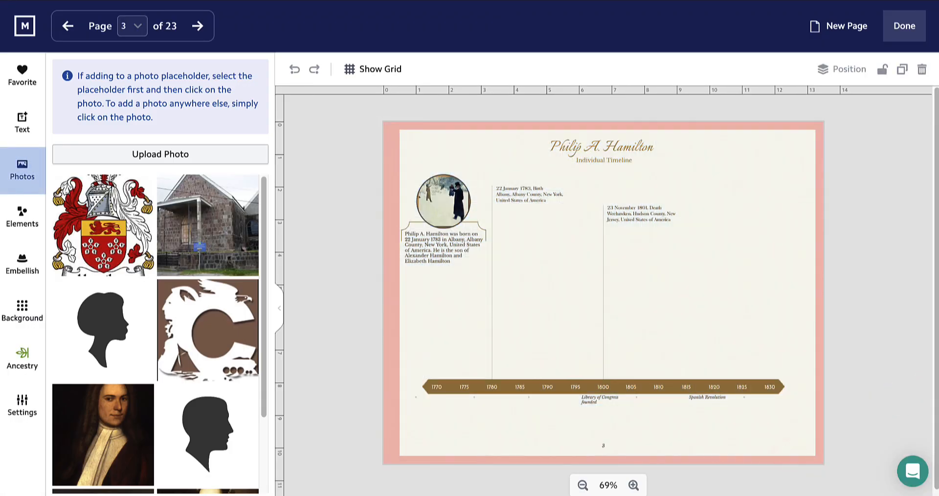
{"action": "left_click", "coordinate": [25, 404]}
{"action": "left_click", "coordinate": [69, 122]}
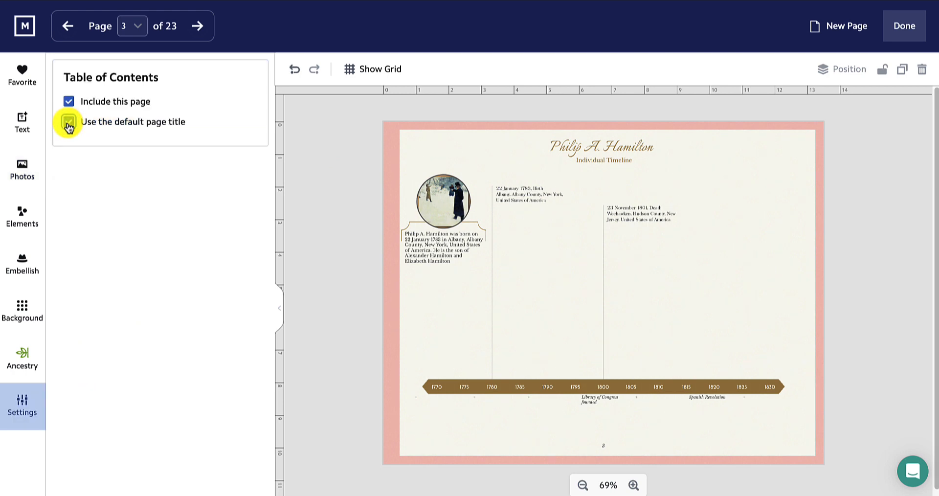
{"action": "left_click", "coordinate": [69, 123]}
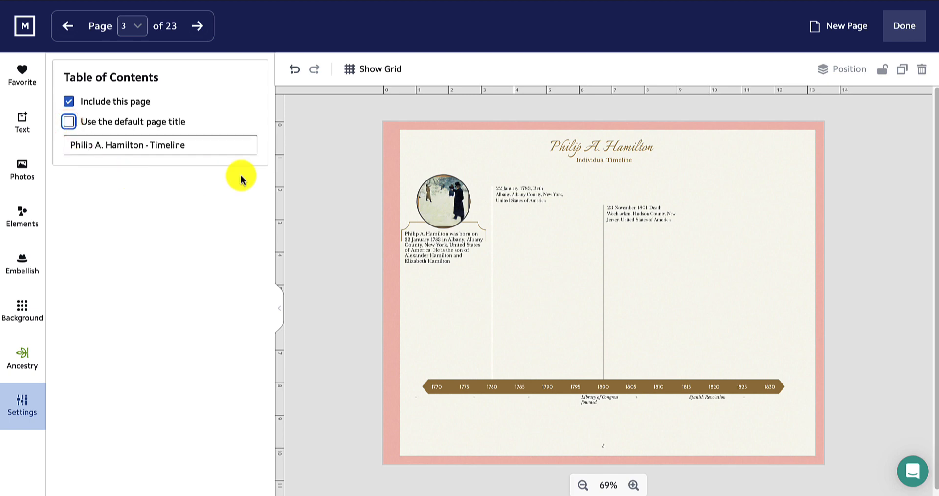
Change the ending of page 3's custom contents title to "- Personal Timeline" and return to the contents page
{"action": "double_click", "coordinate": [166, 154]}
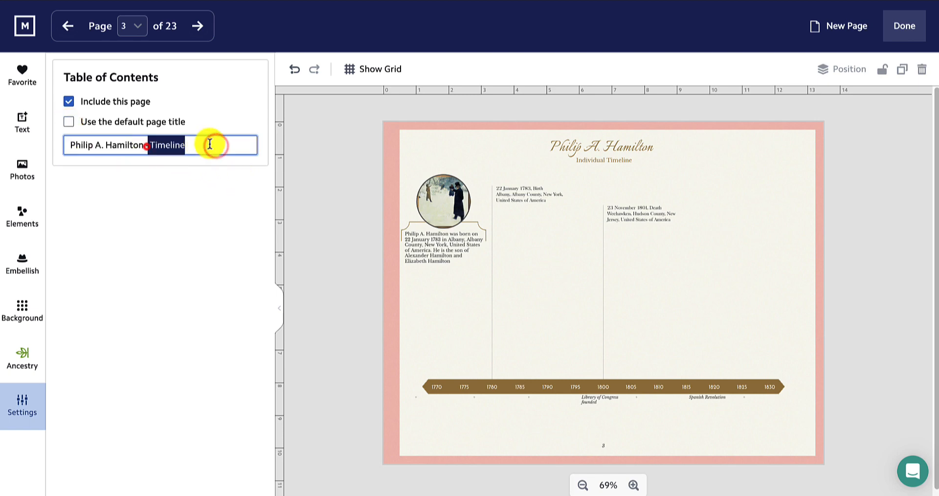
{"action": "key", "text": "BackSpace"}
{"action": "key", "text": "BackSpace"}
{"action": "key", "text": "BackSpace"}
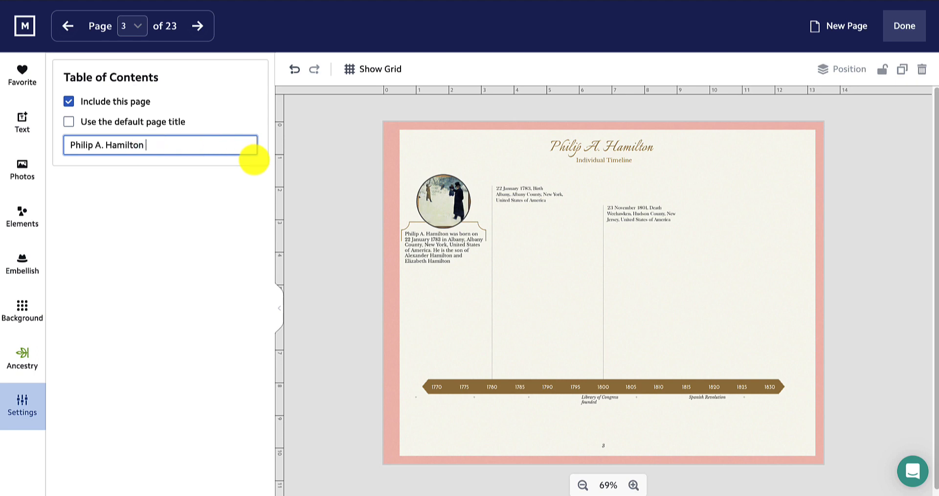
{"action": "type", "text": "- Personal Timeline"}
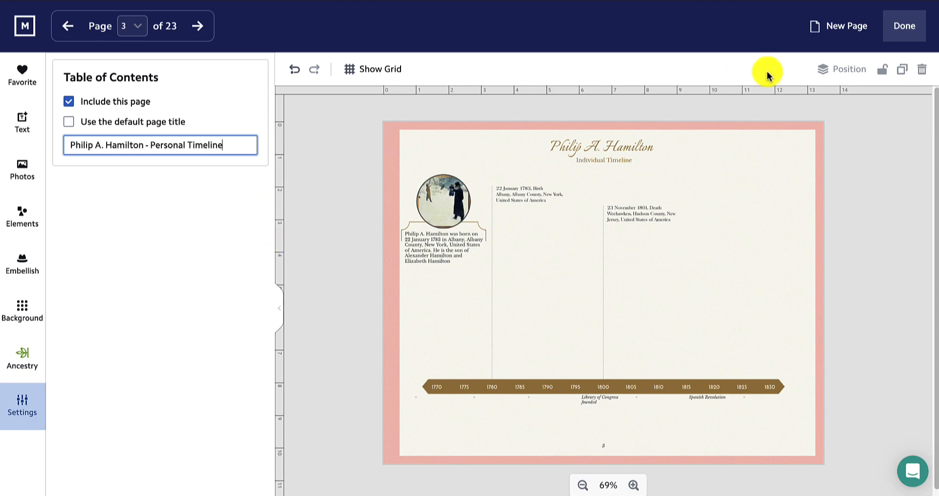
{"action": "left_click", "coordinate": [908, 28]}
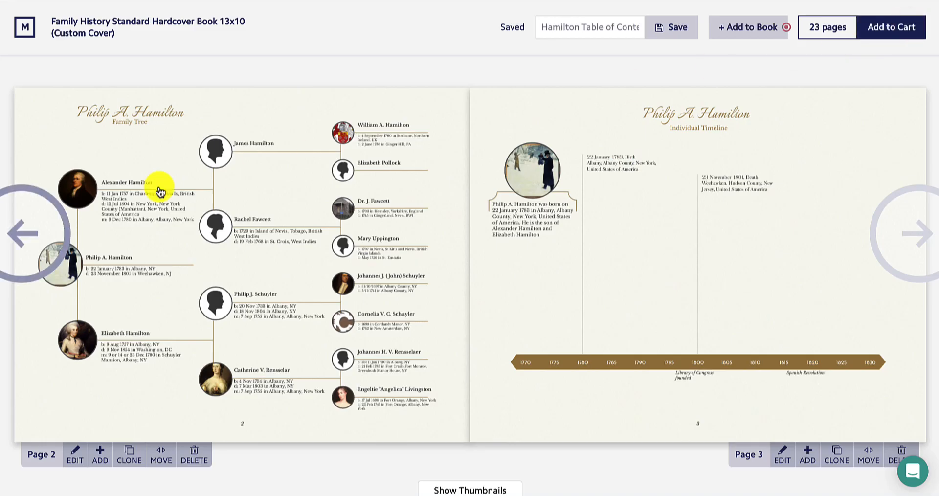
{"action": "left_click", "coordinate": [35, 215]}
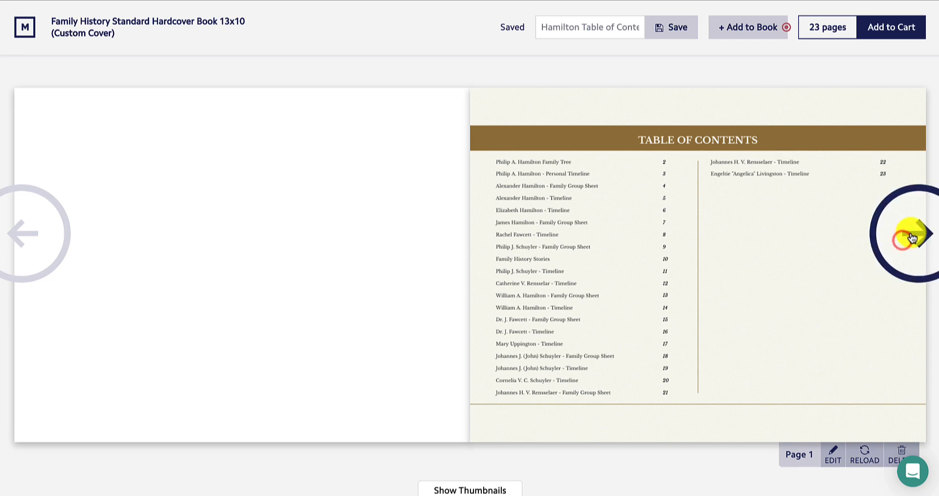
Exclude page 3, the individual timeline, from the table of contents and check the contents page
{"action": "left_click", "coordinate": [909, 237]}
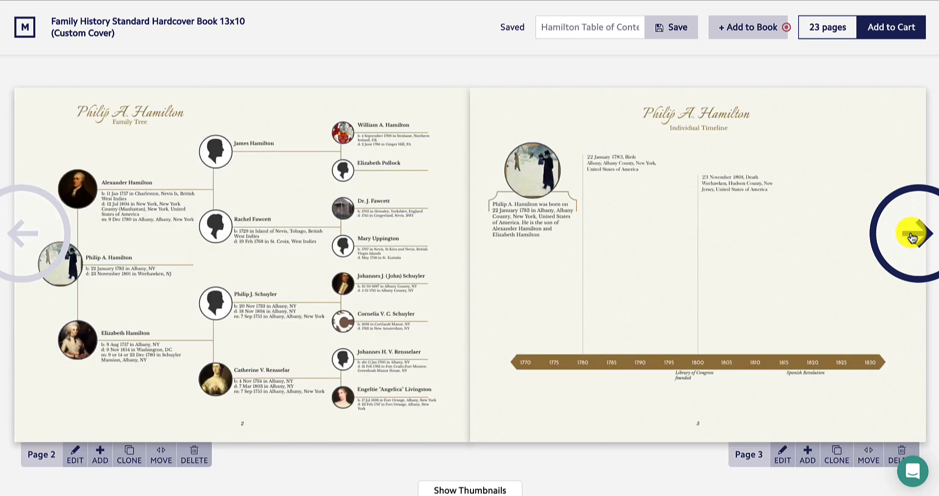
{"action": "left_click", "coordinate": [783, 460]}
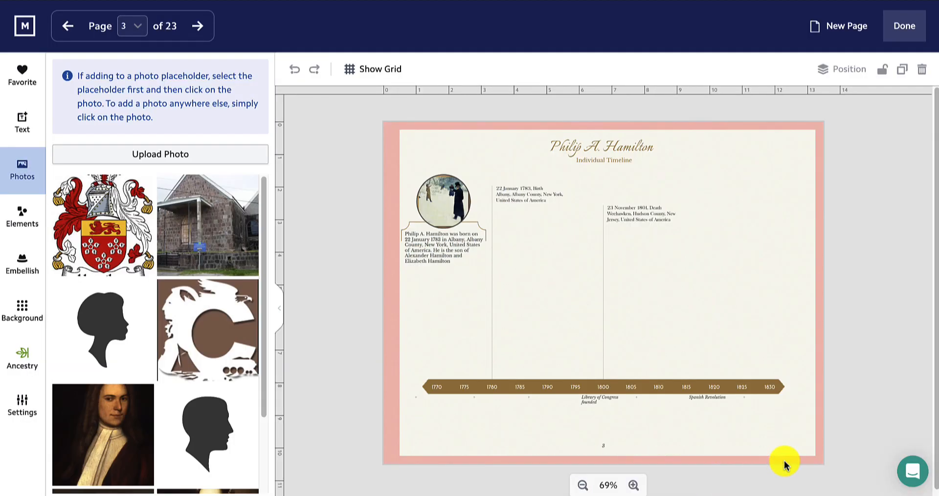
{"action": "left_click", "coordinate": [17, 413]}
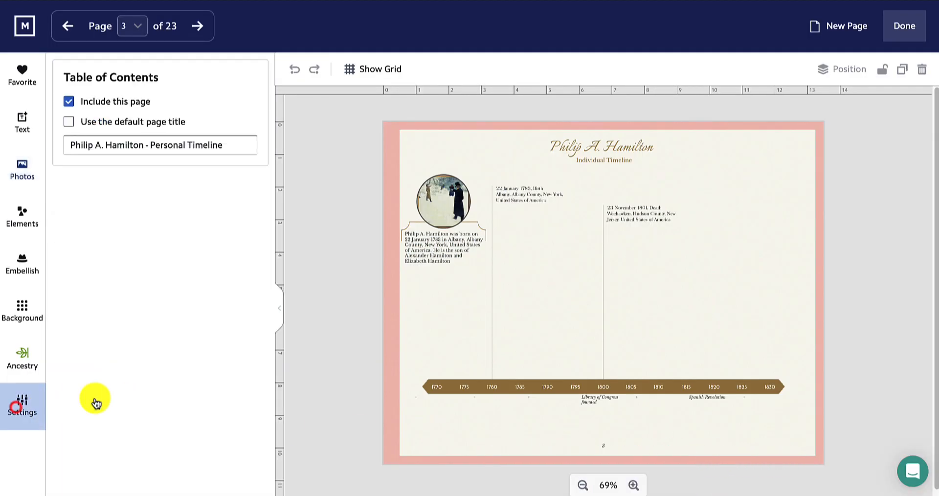
{"action": "left_click", "coordinate": [69, 101]}
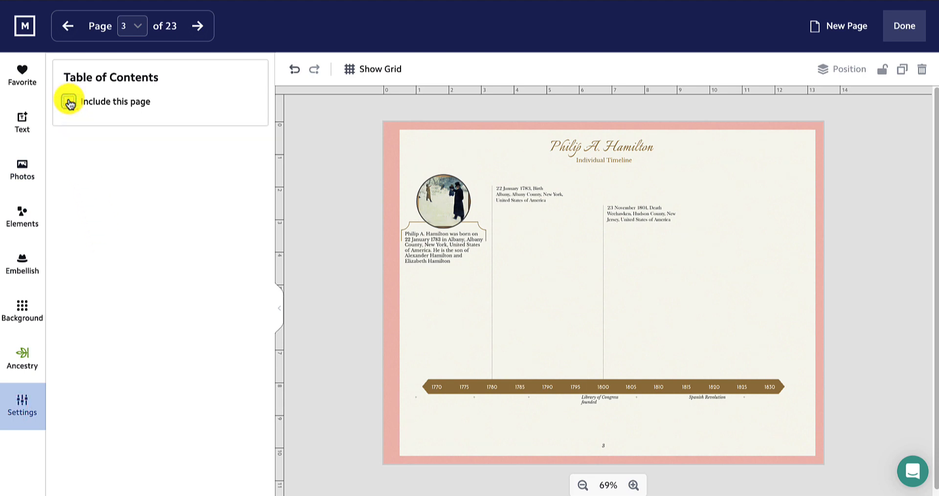
{"action": "left_click", "coordinate": [901, 31]}
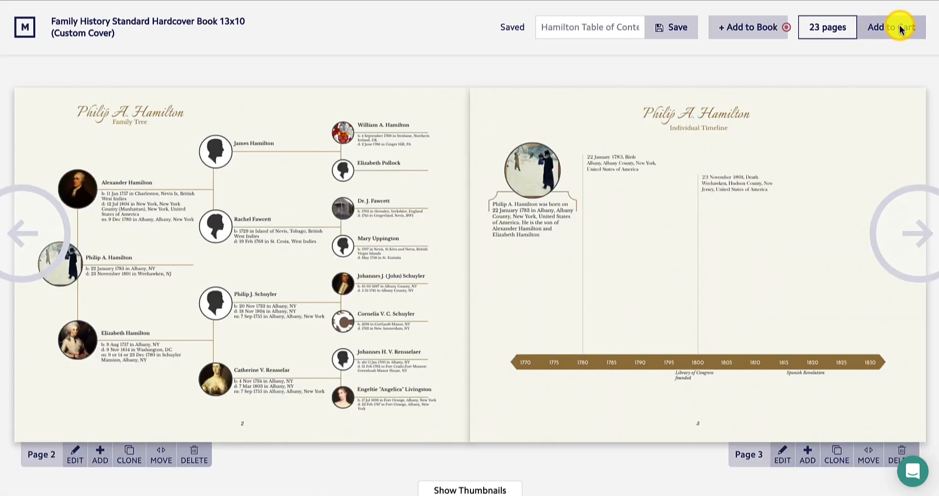
{"action": "left_click", "coordinate": [28, 239]}
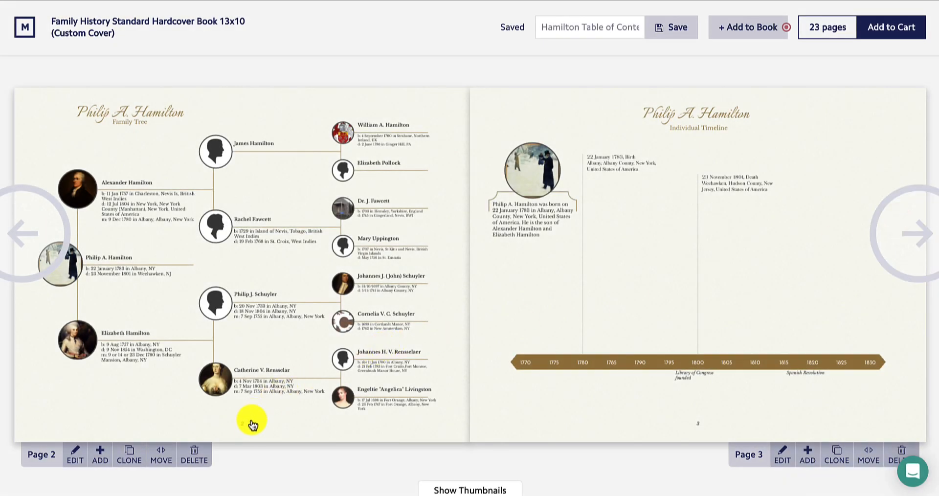
Insert a blank page before the family tree and set its custom contents title to "Family History Fun Facts"
{"action": "left_click", "coordinate": [101, 459]}
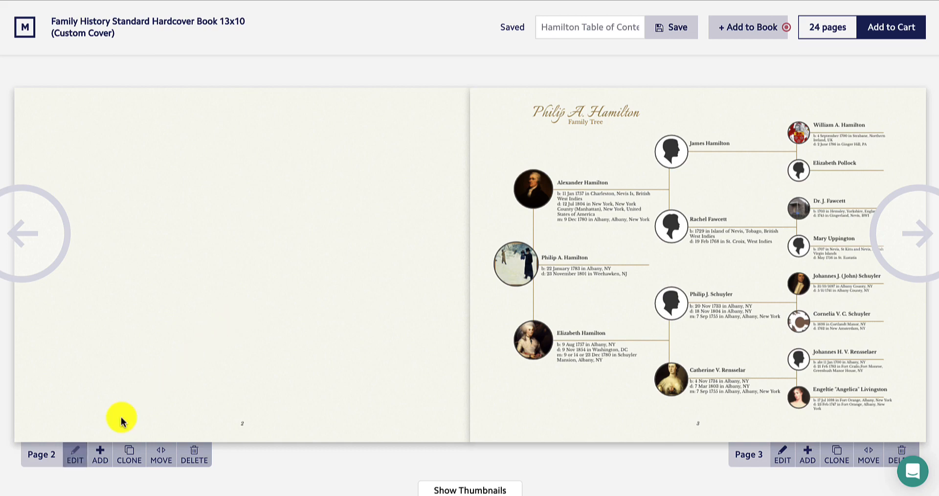
{"action": "left_click", "coordinate": [74, 456]}
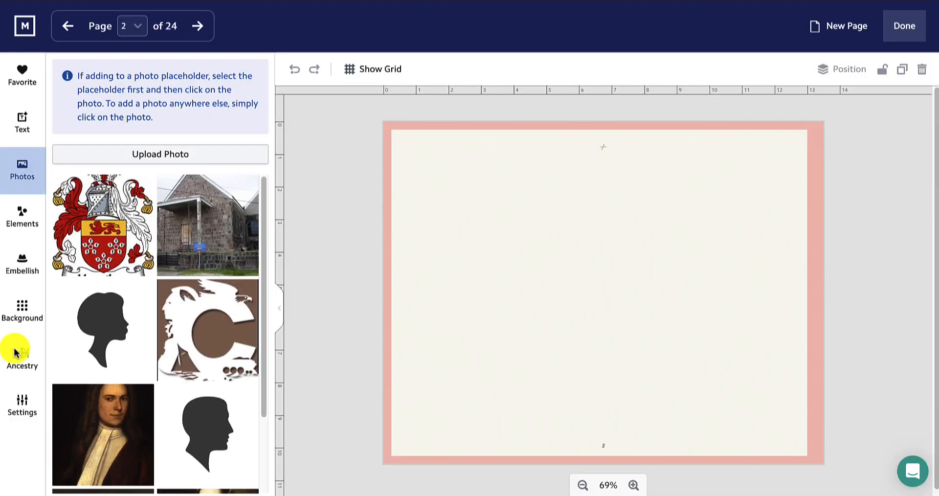
{"action": "left_click", "coordinate": [17, 405]}
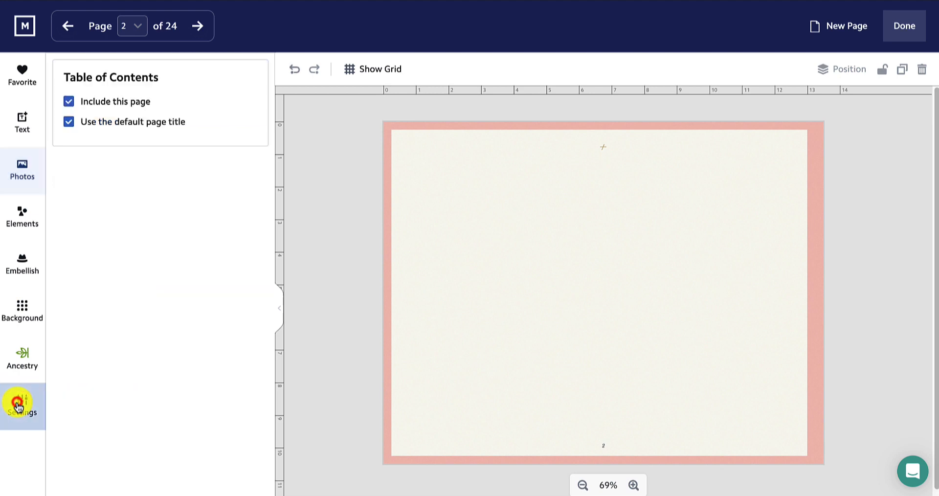
{"action": "left_click", "coordinate": [69, 123]}
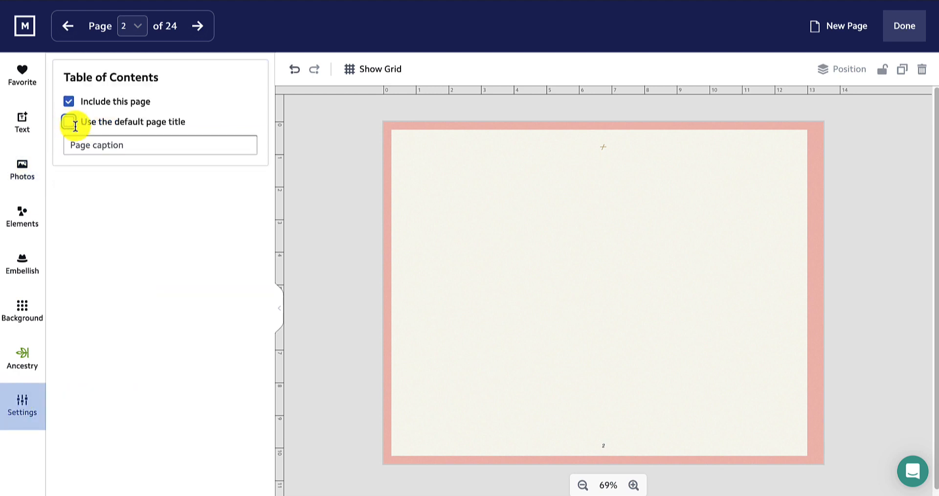
{"action": "left_click", "coordinate": [122, 148]}
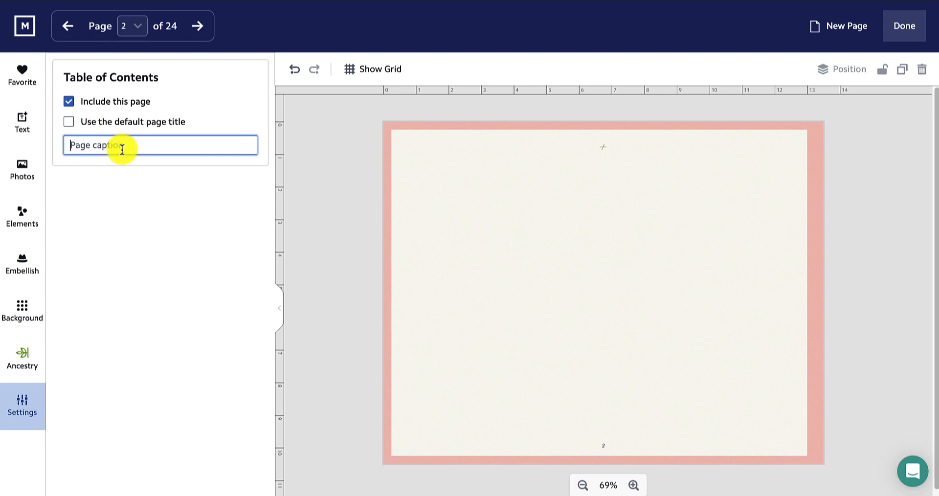
{"action": "type", "text": "Family History Fun Facts"}
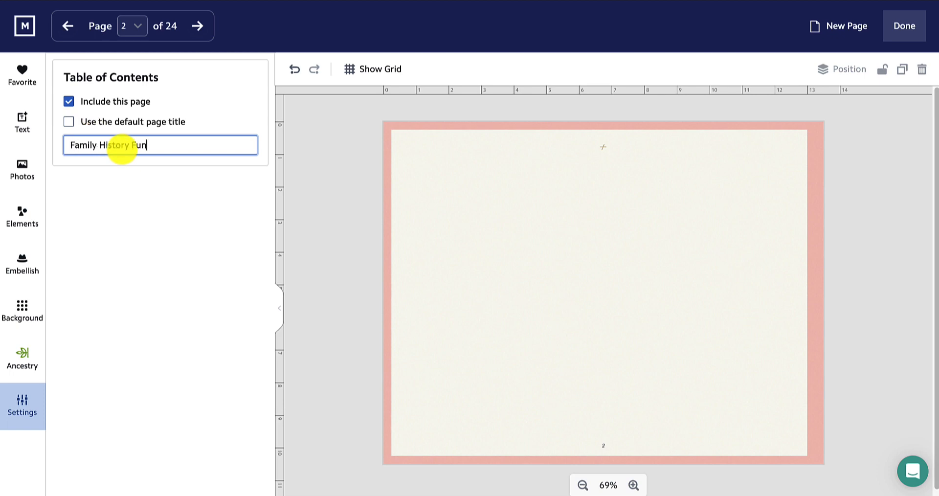
{"action": "left_click", "coordinate": [899, 33]}
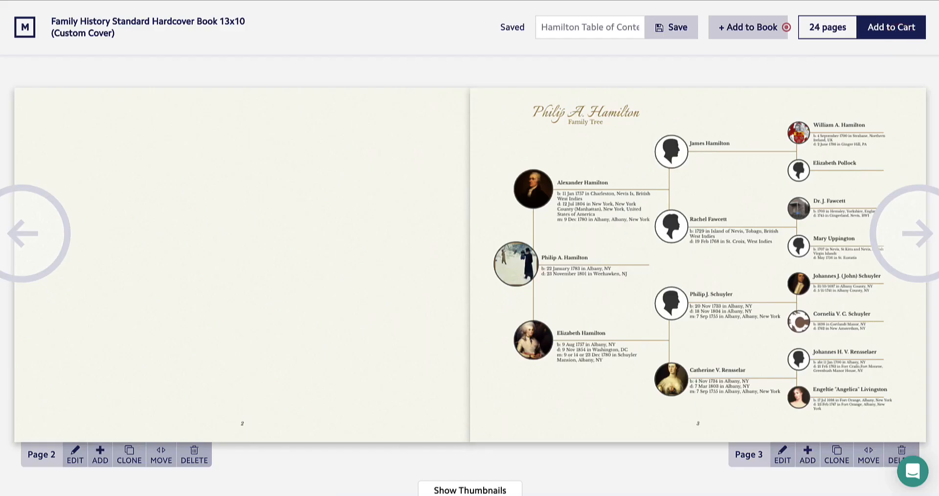
{"action": "left_click", "coordinate": [14, 225]}
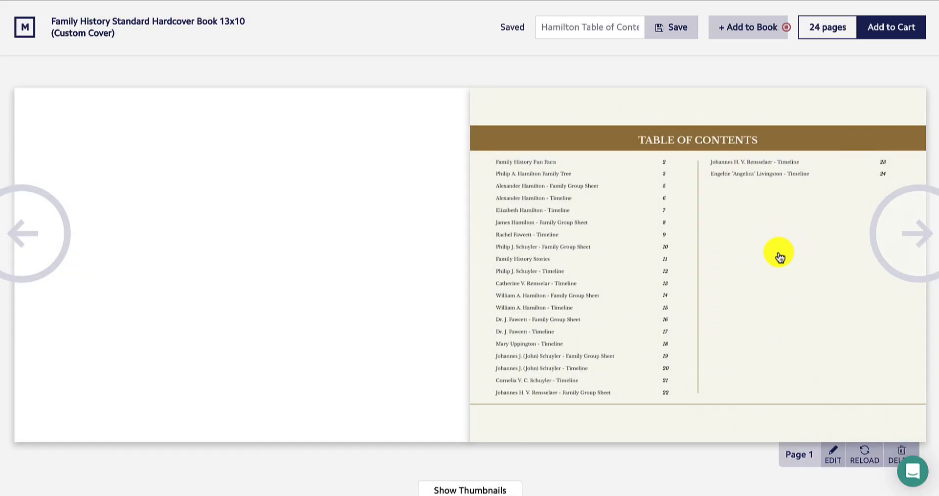
Add a text line reading "Testing out the Table of Contents" to the contents page, placed below the second column's last entry
{"action": "left_click", "coordinate": [830, 453]}
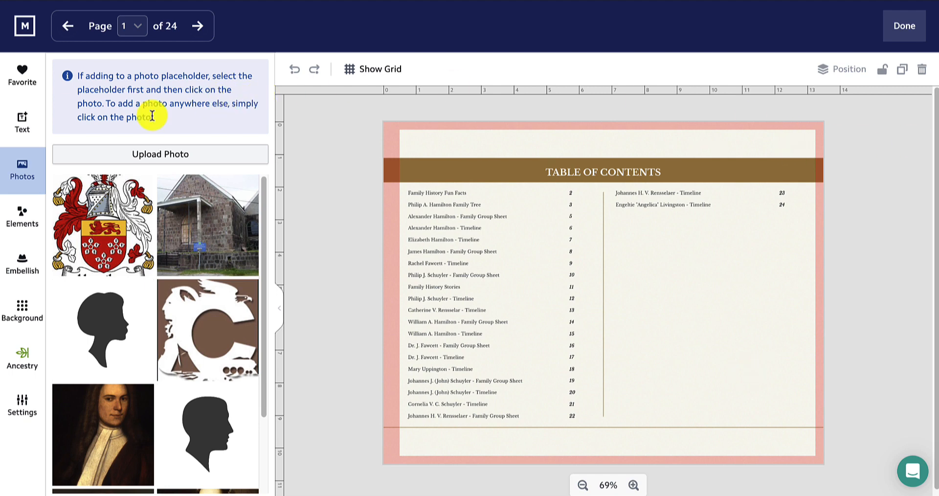
{"action": "left_click", "coordinate": [25, 123]}
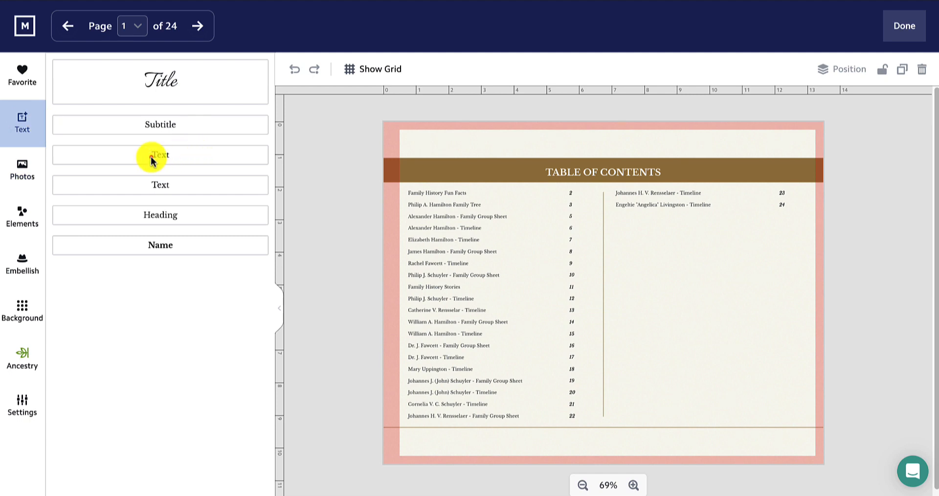
{"action": "left_click_drag", "start_coordinate": [151, 157], "coordinate": [152, 159]}
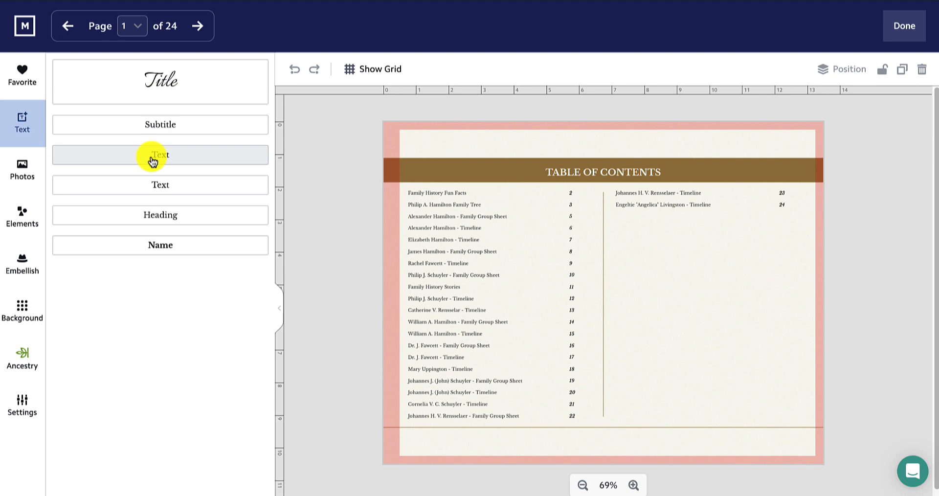
{"action": "left_click", "coordinate": [163, 195]}
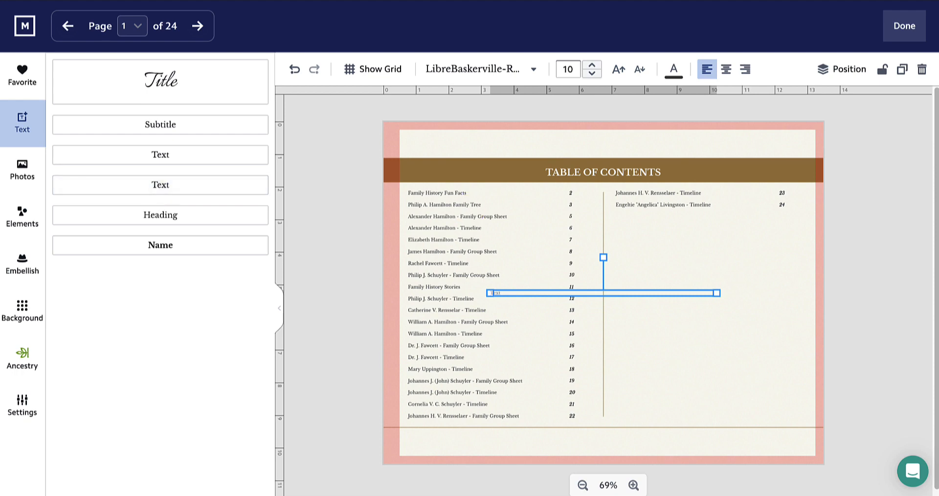
{"action": "left_click", "coordinate": [503, 292]}
{"action": "type", "text": "Testing out the Table of Contents"}
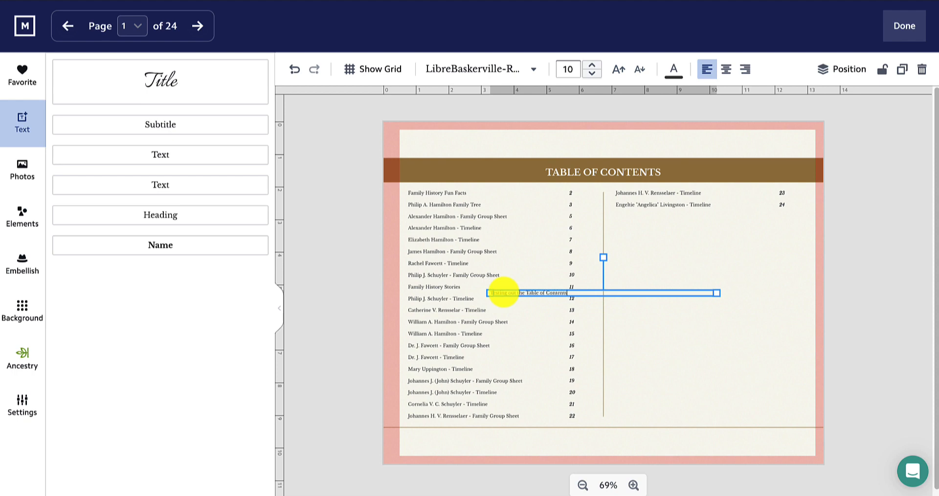
{"action": "left_click", "coordinate": [677, 314]}
{"action": "left_click_drag", "start_coordinate": [521, 292], "coordinate": [655, 216]}
Set the first entry of the contents page's second column to size 15 in JosefinSans-Bold
{"action": "left_click", "coordinate": [679, 194]}
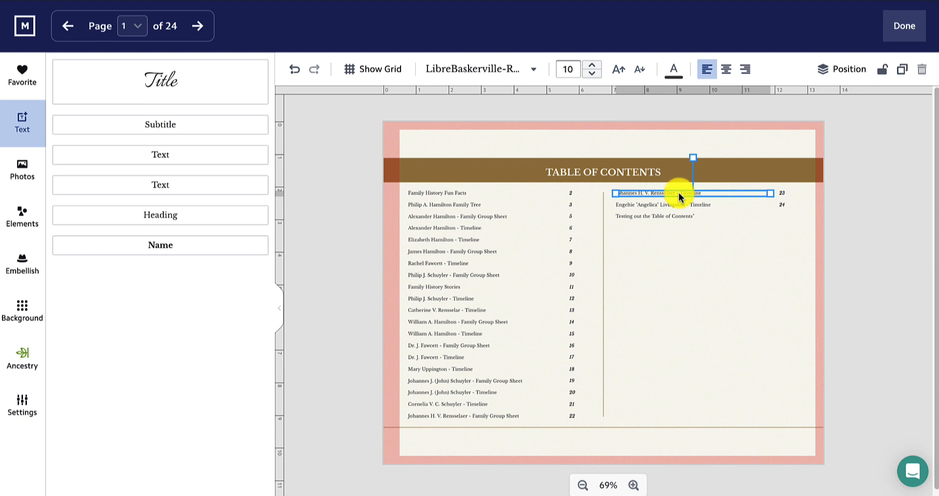
{"action": "left_click", "coordinate": [594, 68]}
{"action": "left_click", "coordinate": [594, 68]}
{"action": "left_click", "coordinate": [593, 68]}
{"action": "left_click", "coordinate": [593, 67]}
{"action": "left_click", "coordinate": [593, 68]}
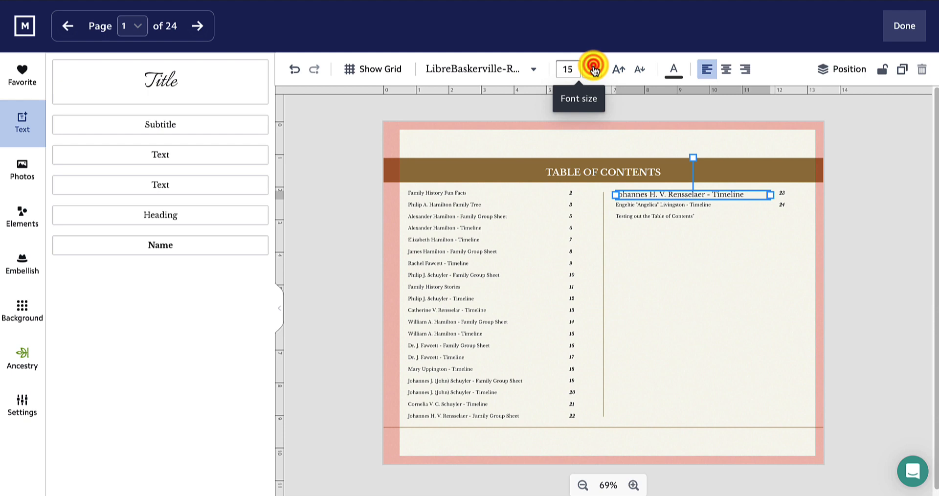
{"action": "left_click", "coordinate": [511, 71]}
{"action": "left_click", "coordinate": [496, 119]}
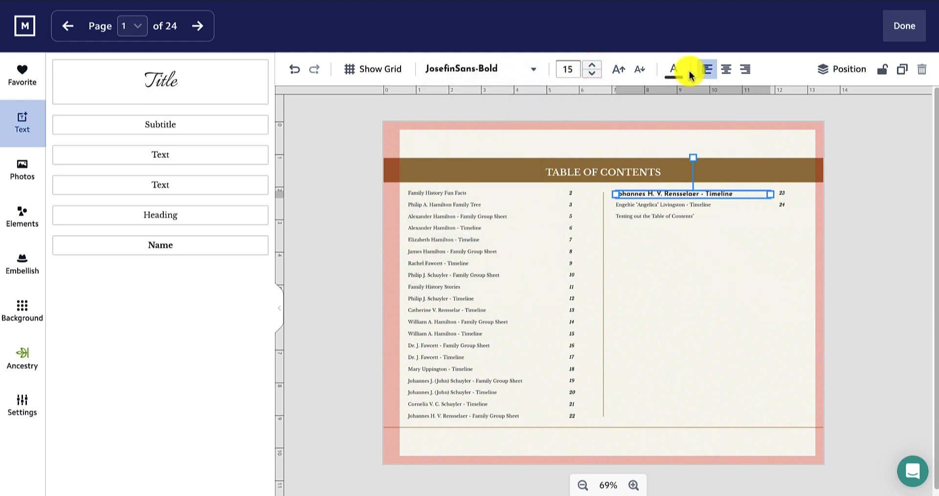
Color the second column's first contents entry blue-violet, finish editing and go to the next spread
{"action": "left_click", "coordinate": [674, 70]}
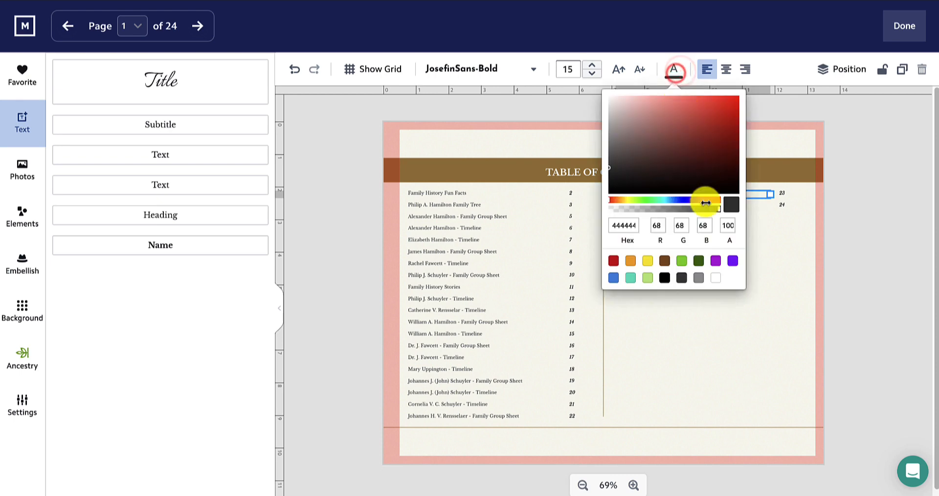
{"action": "left_click", "coordinate": [728, 261]}
{"action": "left_click", "coordinate": [754, 303]}
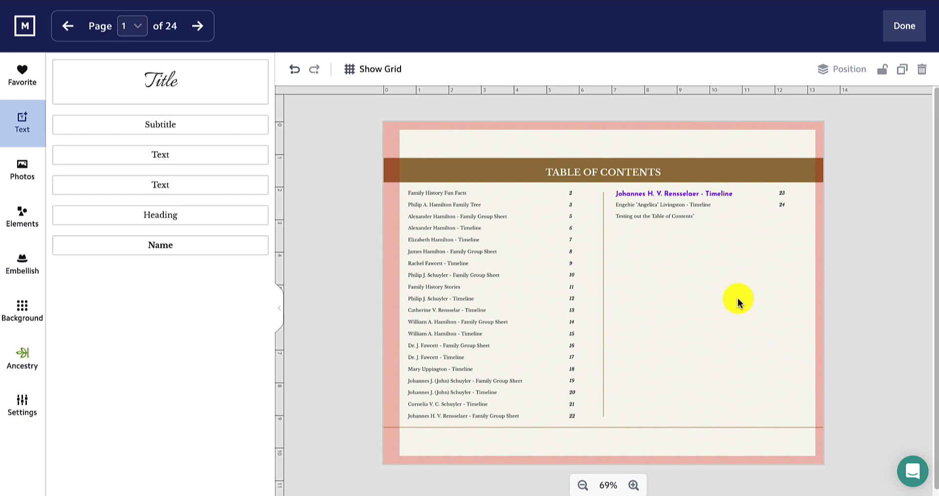
{"action": "left_click", "coordinate": [905, 26]}
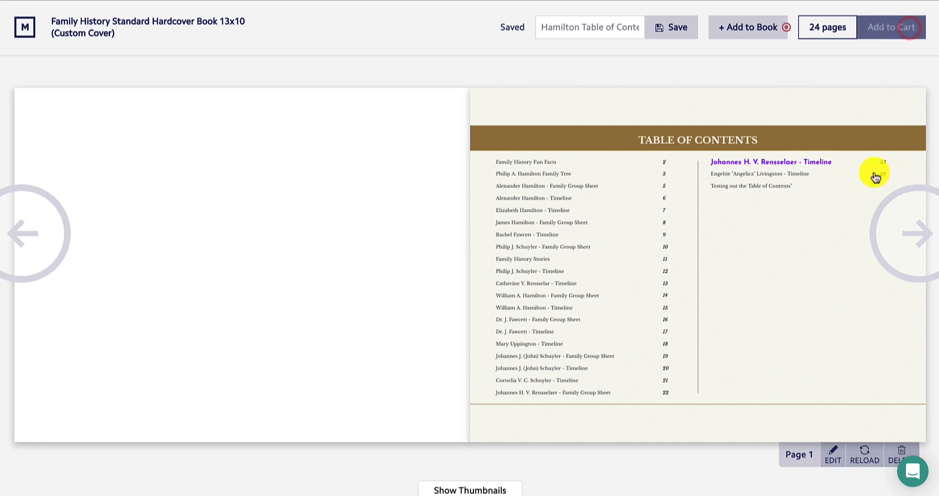
{"action": "left_click", "coordinate": [902, 216]}
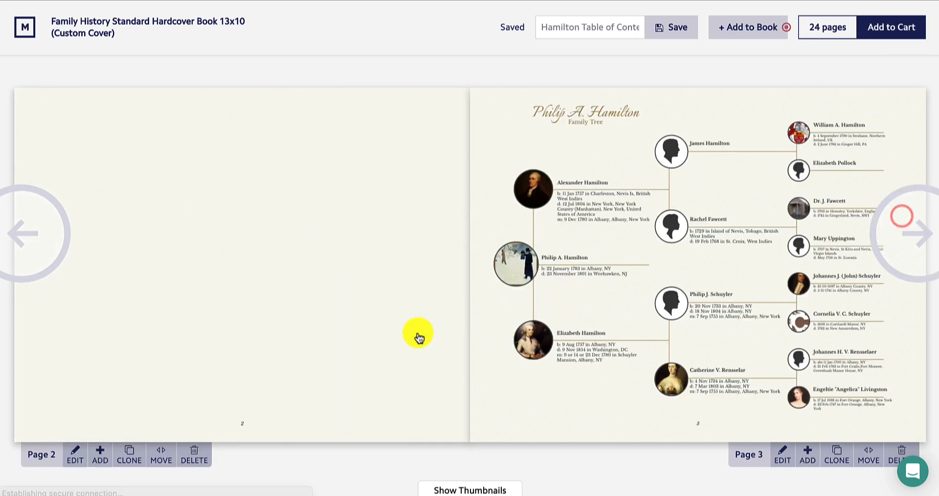
{"action": "left_click", "coordinate": [129, 454]}
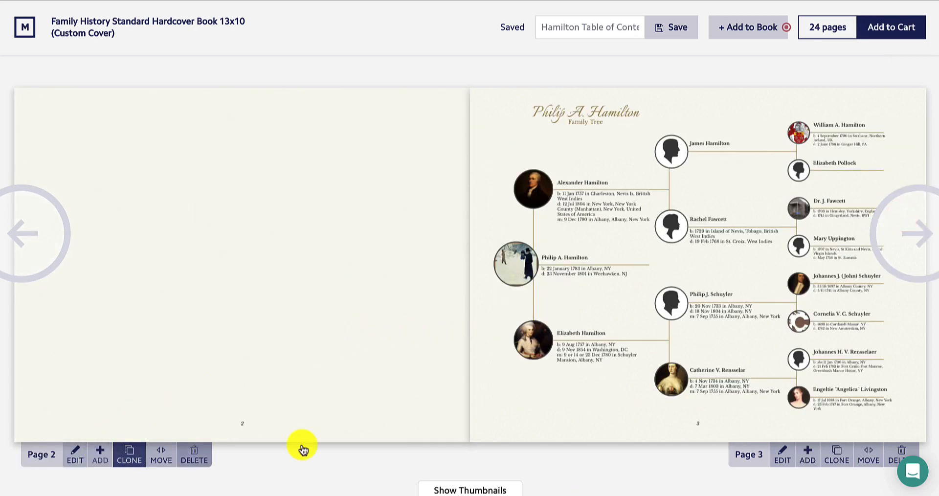
{"action": "left_click", "coordinate": [835, 454]}
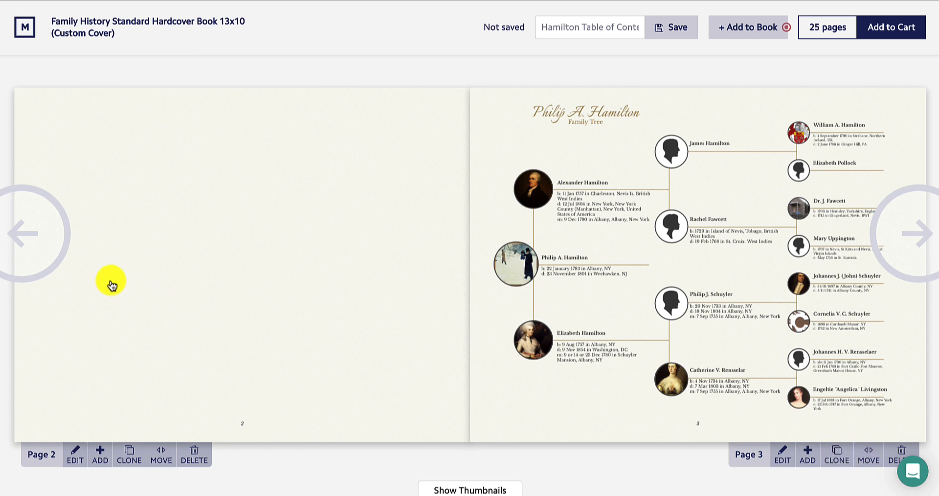
{"action": "left_click", "coordinate": [42, 255]}
{"action": "left_click", "coordinate": [779, 262]}
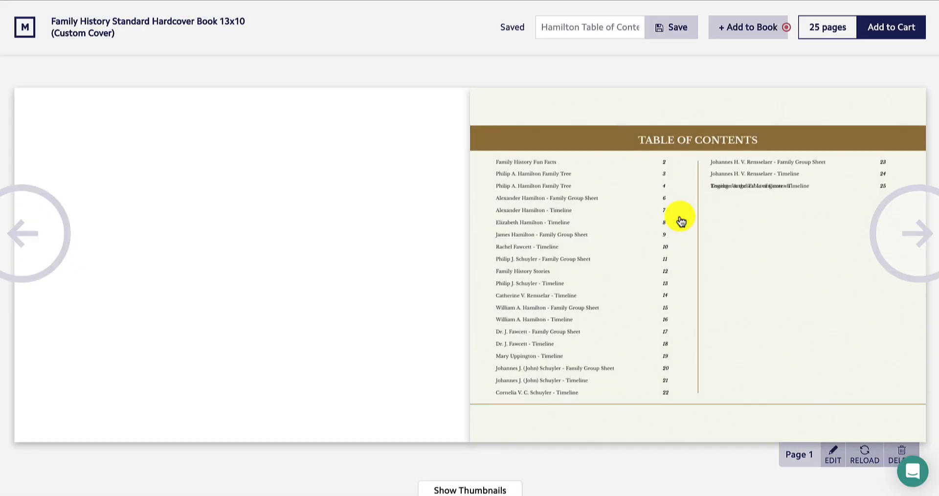
Delete the table of contents page from the book and add a freshly generated table of contents in its place
{"action": "left_click", "coordinate": [900, 454]}
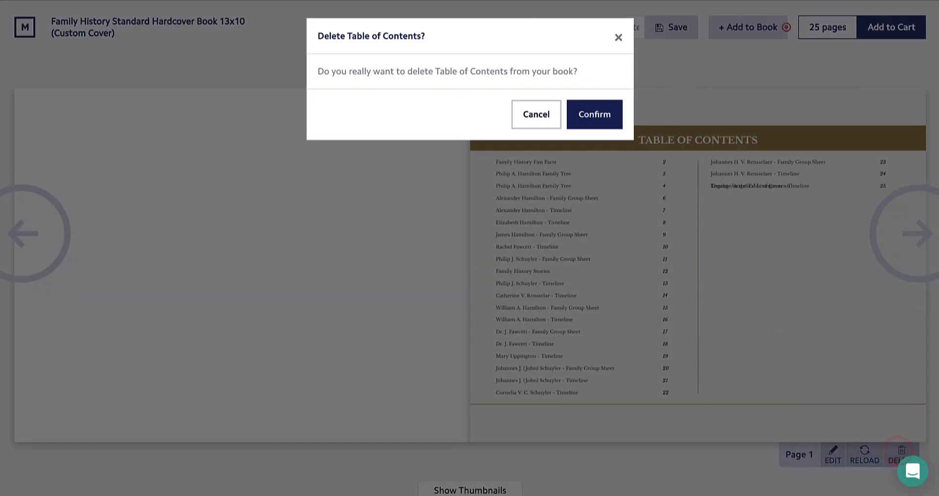
{"action": "left_click", "coordinate": [589, 115]}
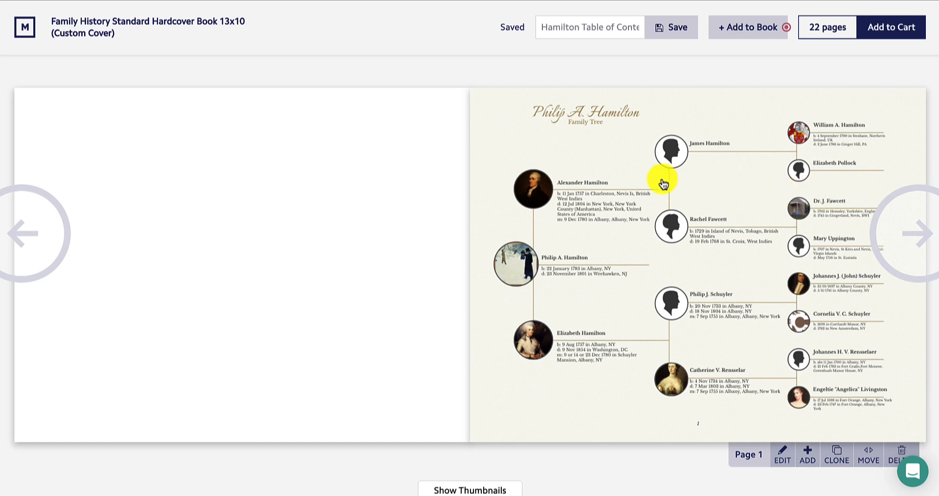
{"action": "left_click", "coordinate": [745, 33]}
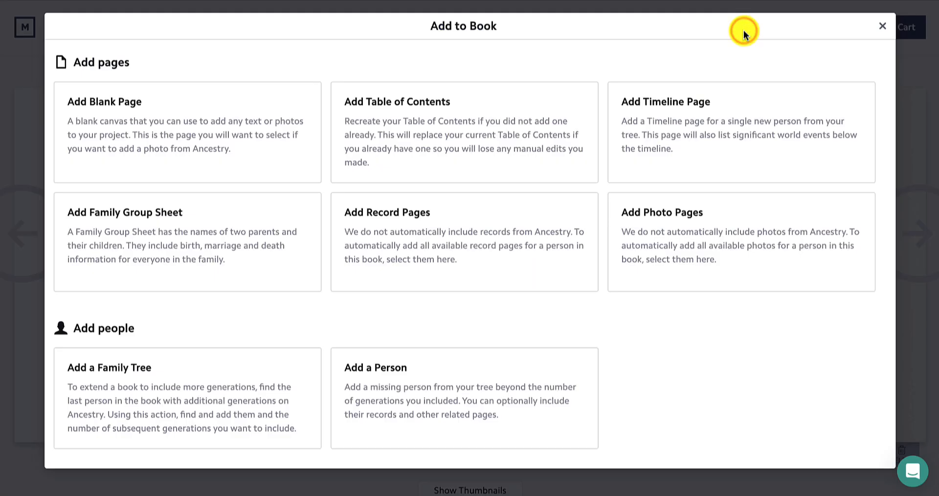
{"action": "left_click", "coordinate": [482, 121]}
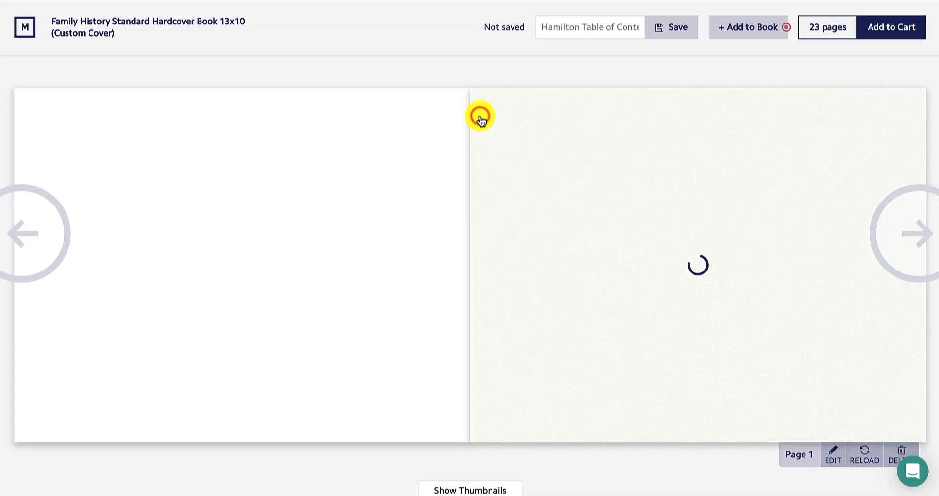